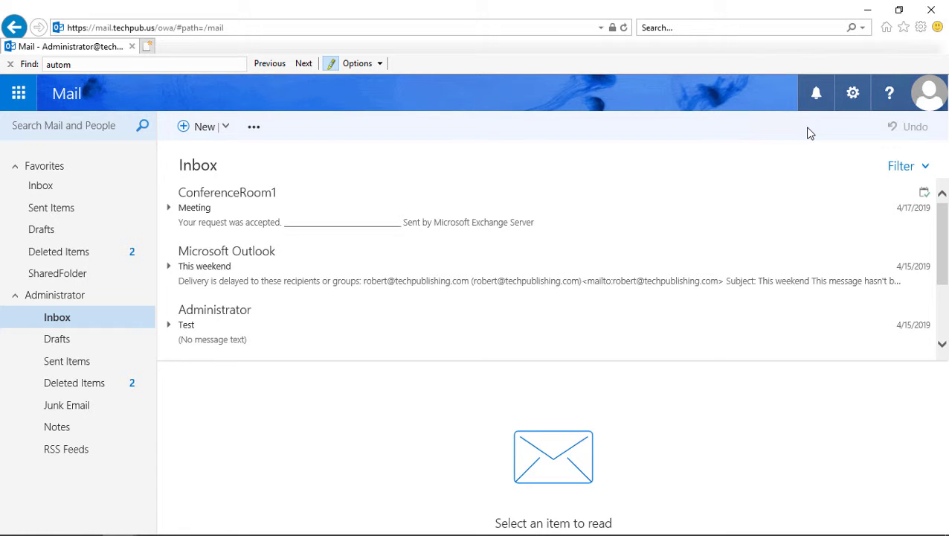
Step: Open the distribution groups page in the general mailbox options
left_click(854, 98)
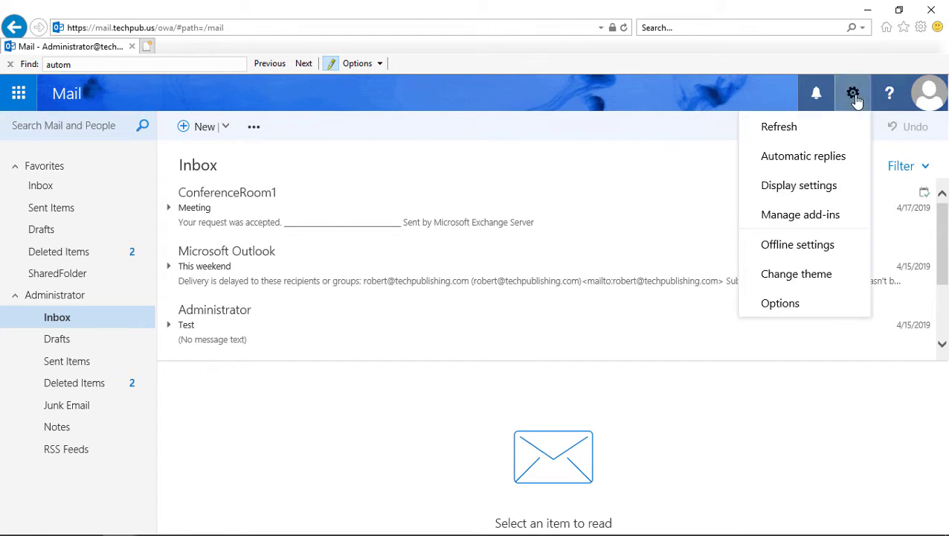
left_click(791, 313)
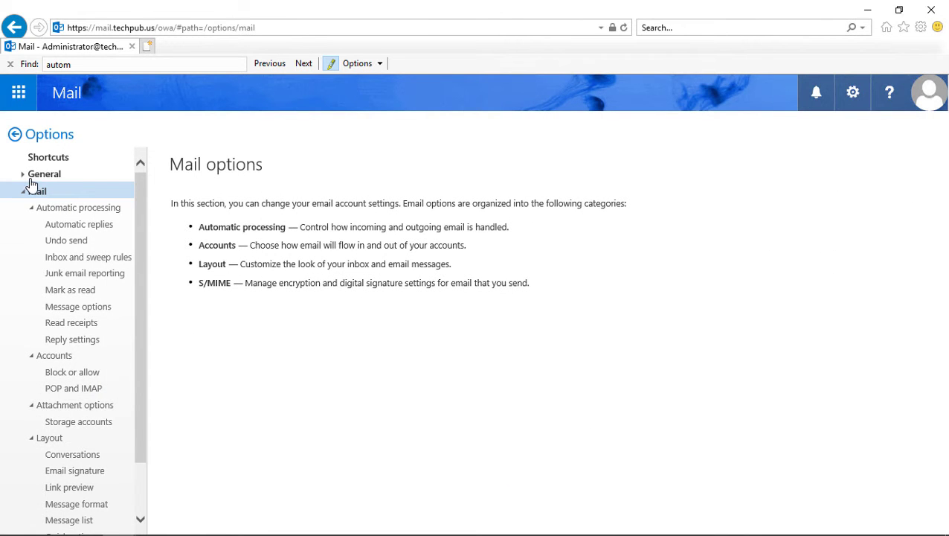
left_click(23, 176)
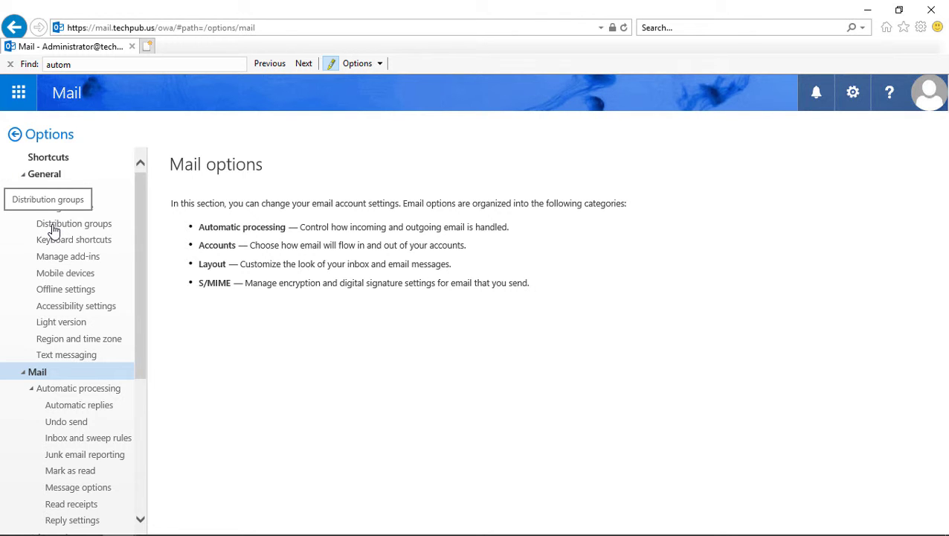
left_click(53, 225)
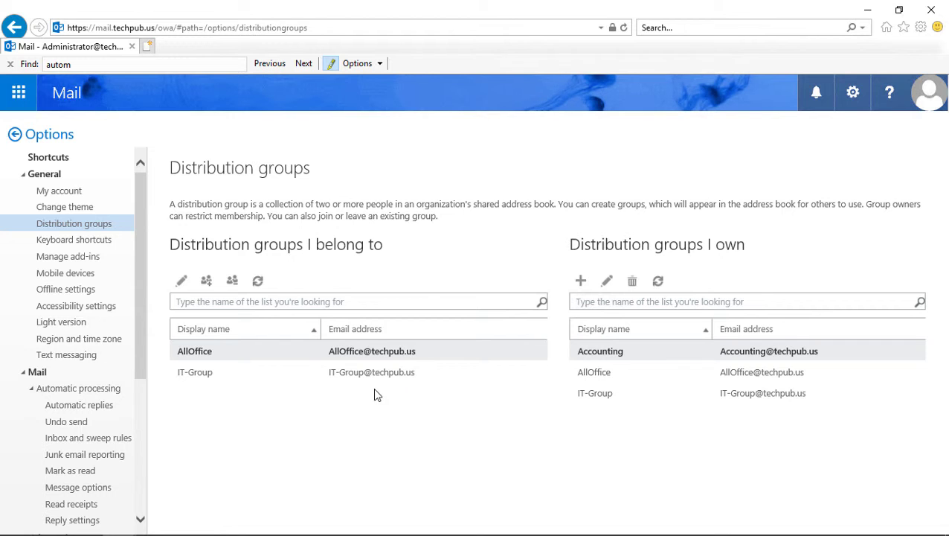
Step: Examine the details of IT-Group among the groups belonged to, including its owners, members and membership requests, and close them without leaving the group
left_click(244, 374)
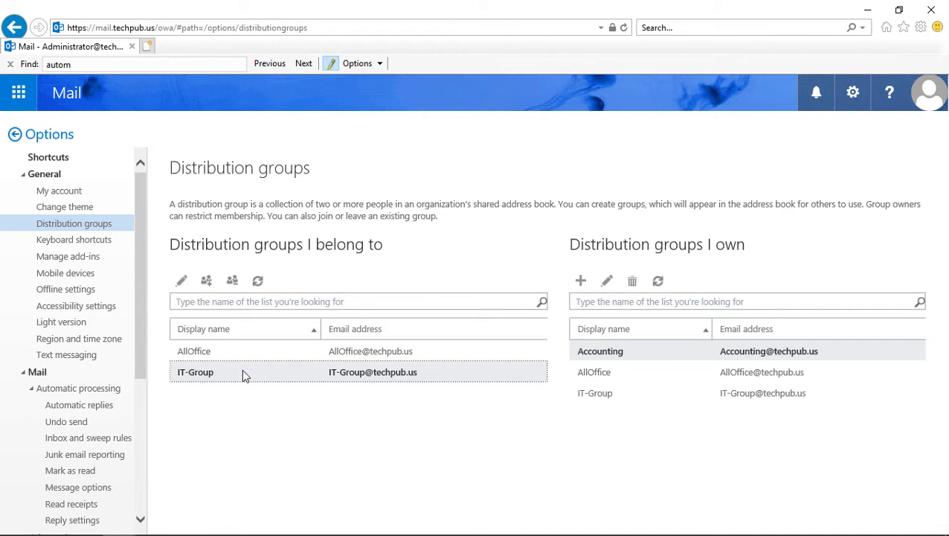
left_click(182, 282)
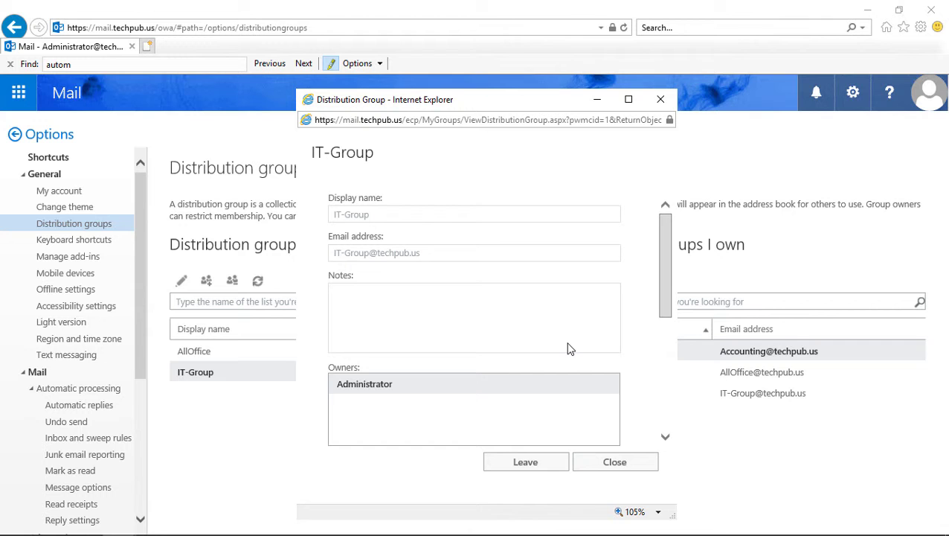
scroll(568, 348, "down", 5)
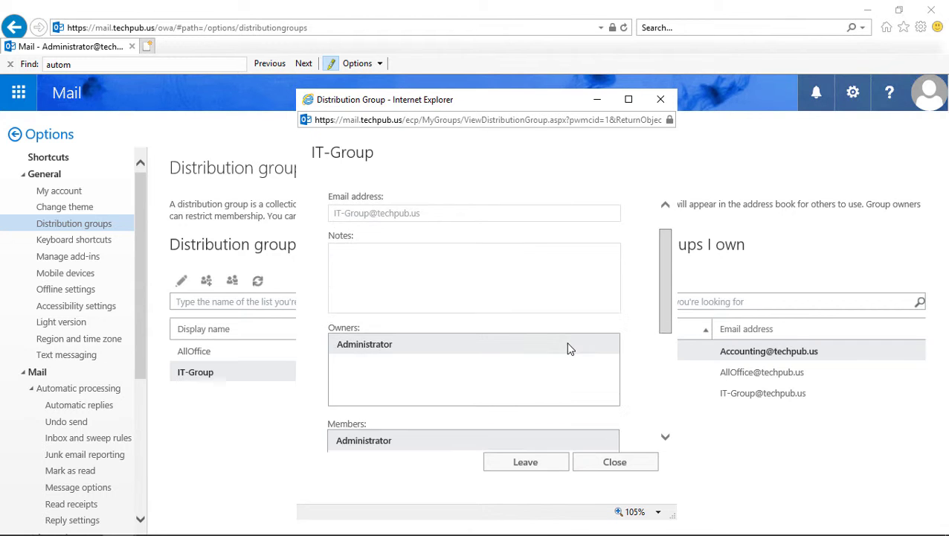
scroll(568, 348, "down", 1)
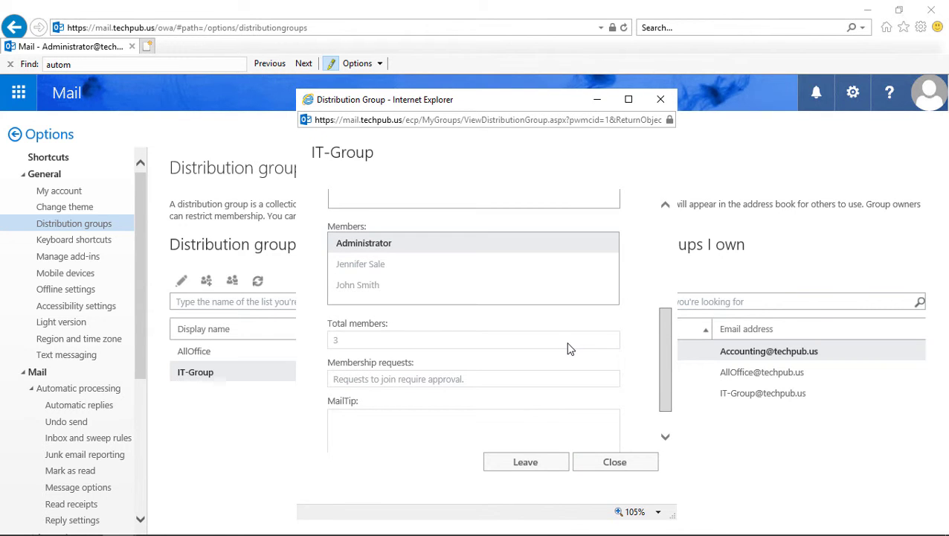
left_click(378, 266)
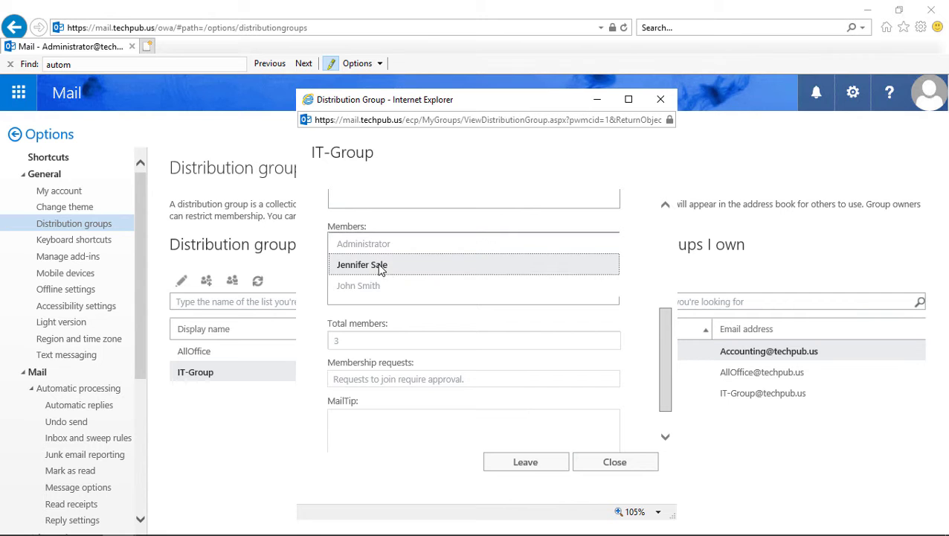
left_click(394, 288)
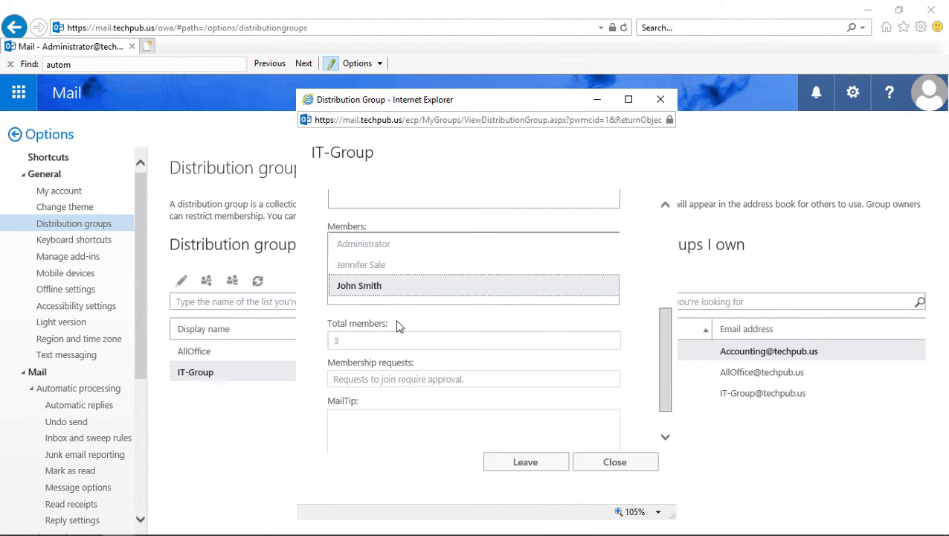
scroll(402, 335, "down", 1)
left_click(404, 338)
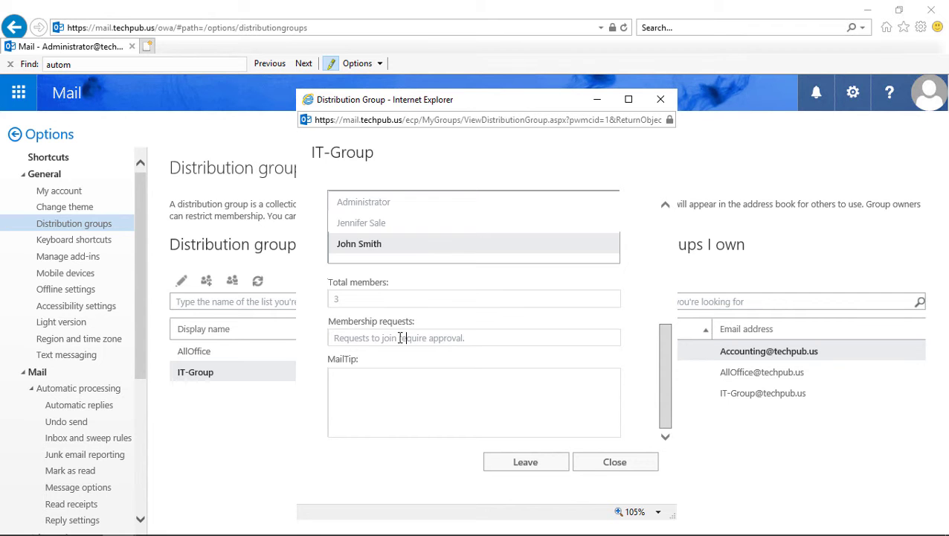
scroll(400, 339, "up", 2)
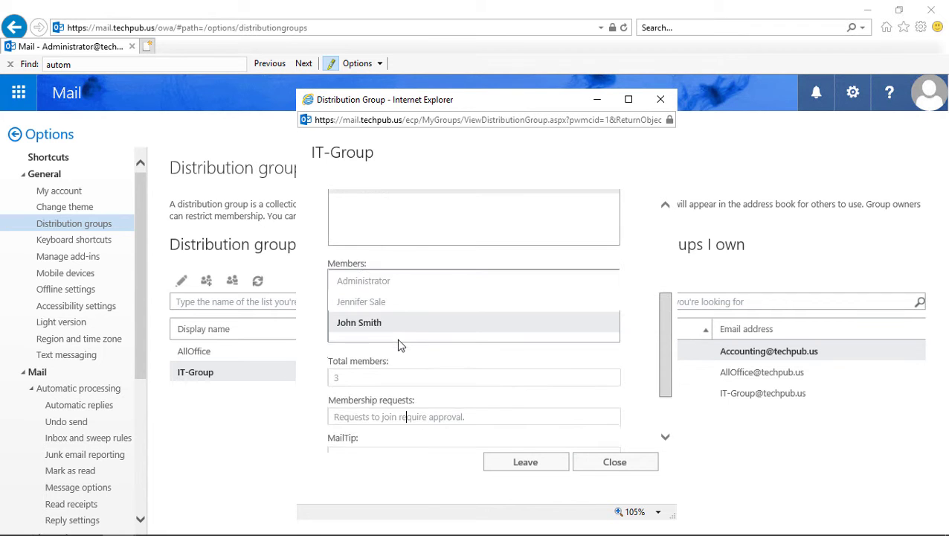
scroll(399, 346, "up", 6)
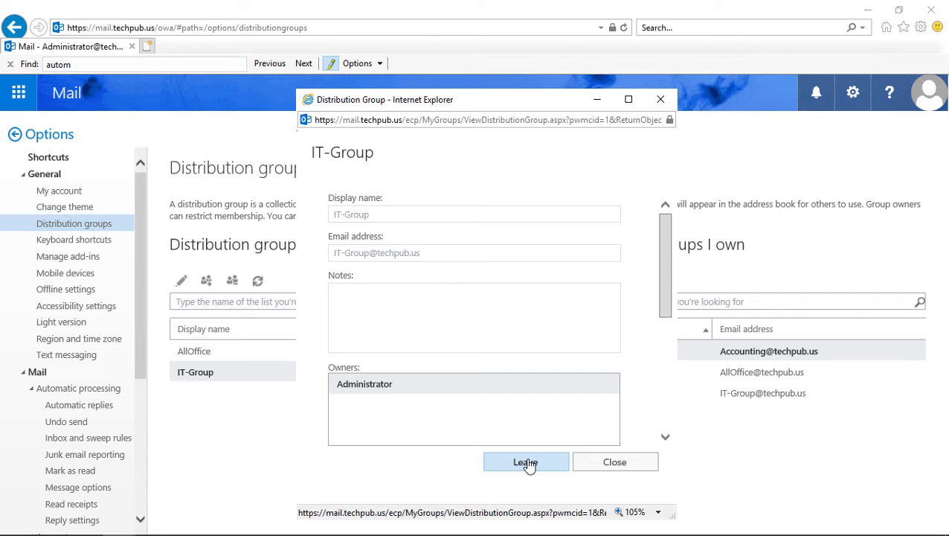
left_click(615, 463)
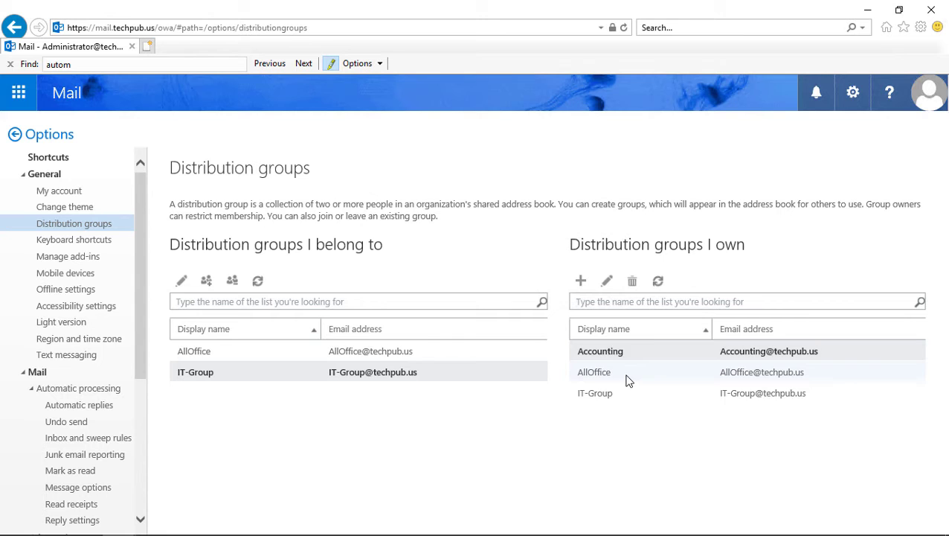
Step: Open the owned IT-Group for editing and examine its general and ownership settings, including how owners are added
left_click(599, 392)
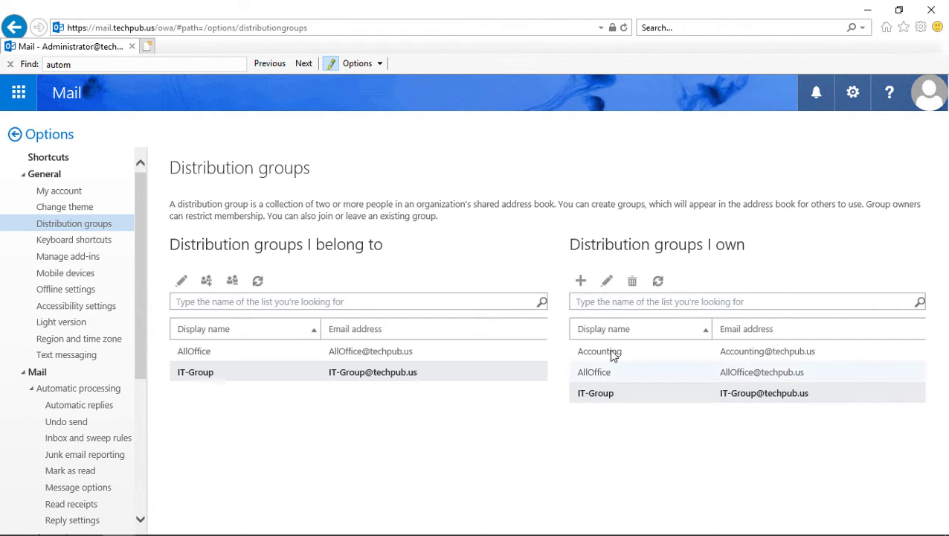
left_click(607, 281)
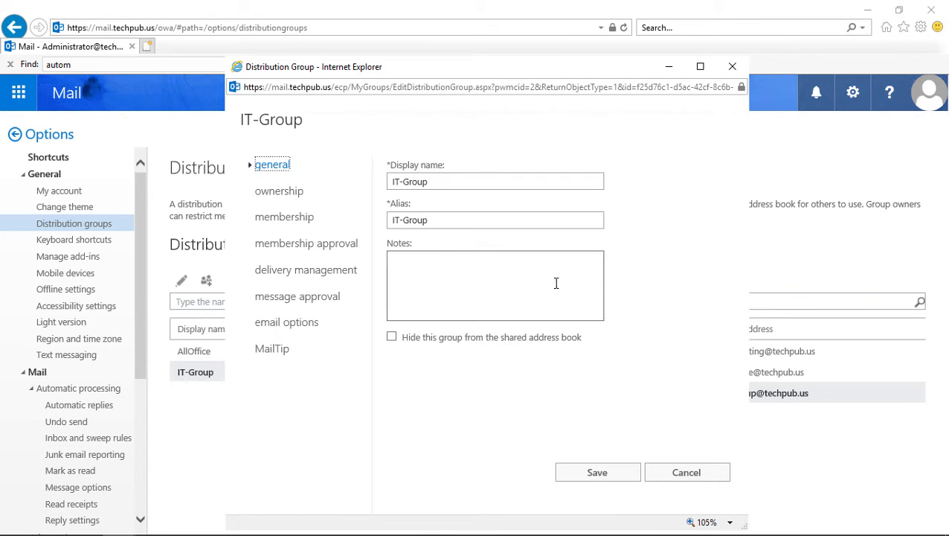
left_click(281, 195)
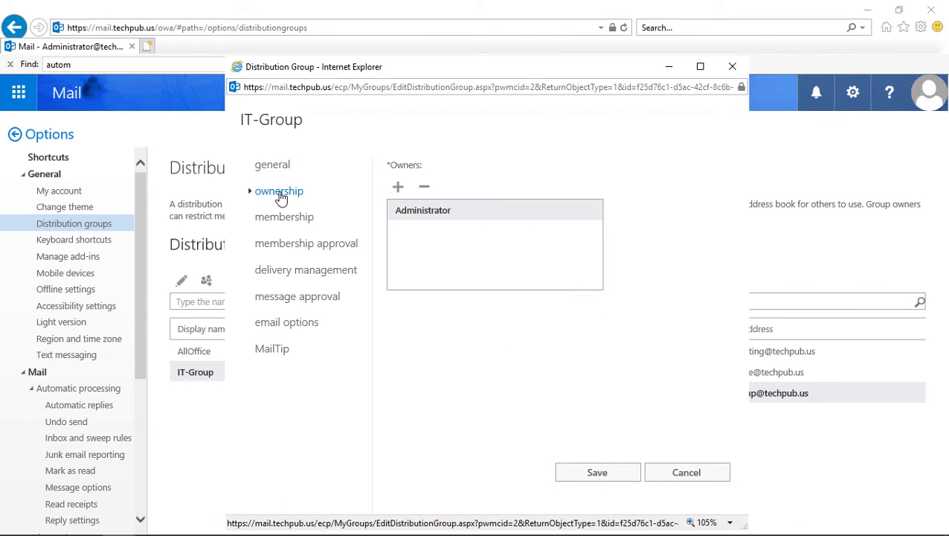
left_click(398, 187)
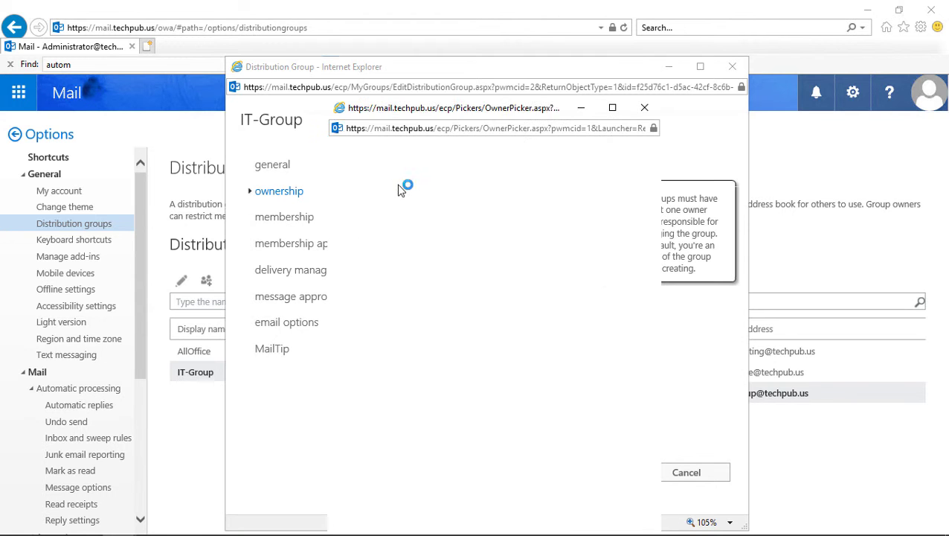
left_click(644, 108)
Step: Review IT-Group's membership, membership approval, delivery management, message approval, email options and MailTip settings, and save the group
left_click(298, 220)
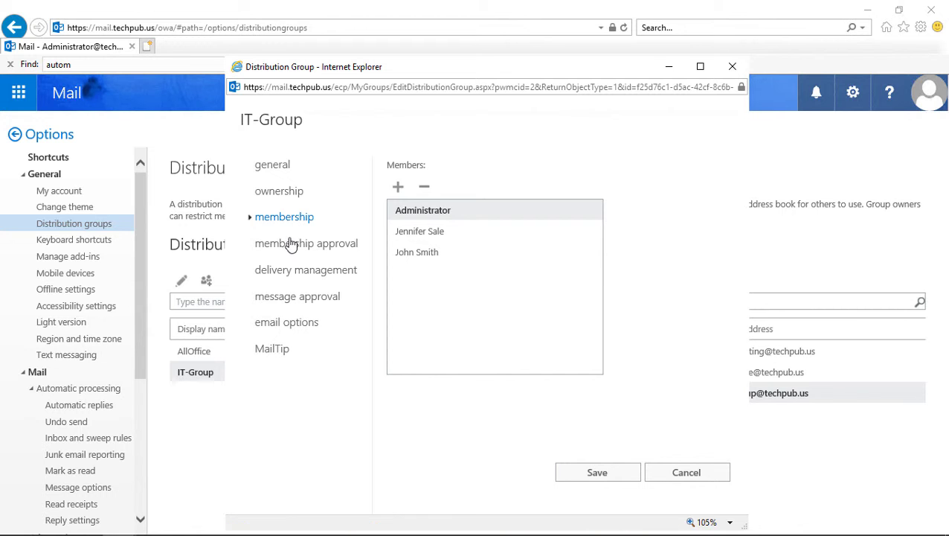
left_click(290, 251)
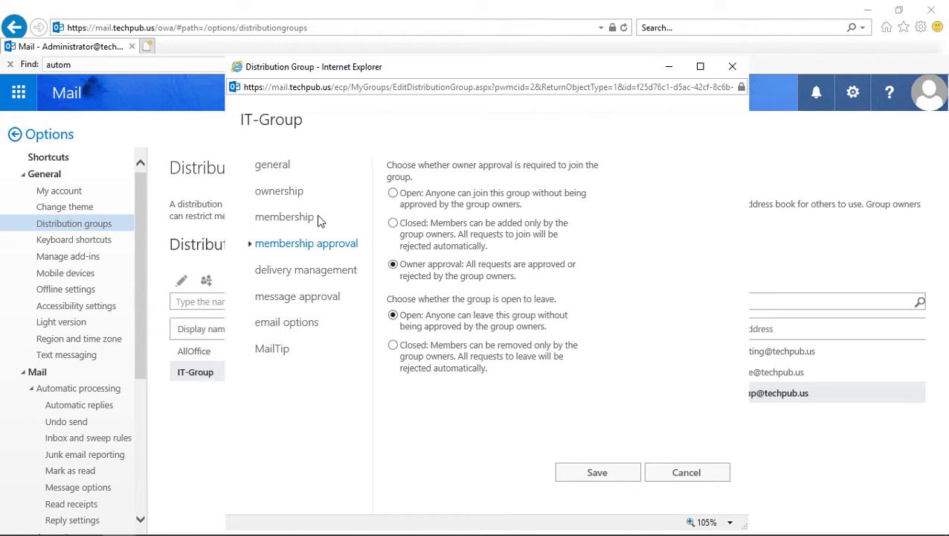
left_click(302, 277)
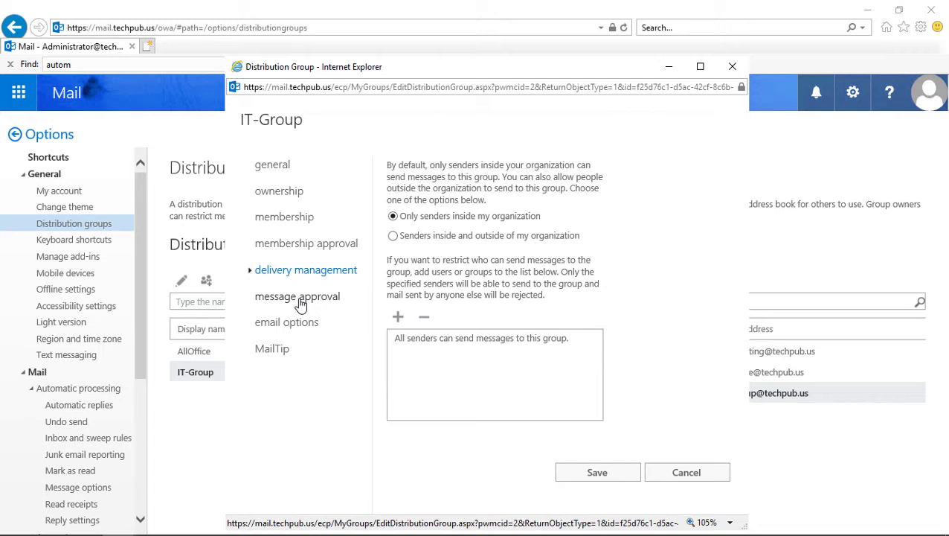
left_click(301, 305)
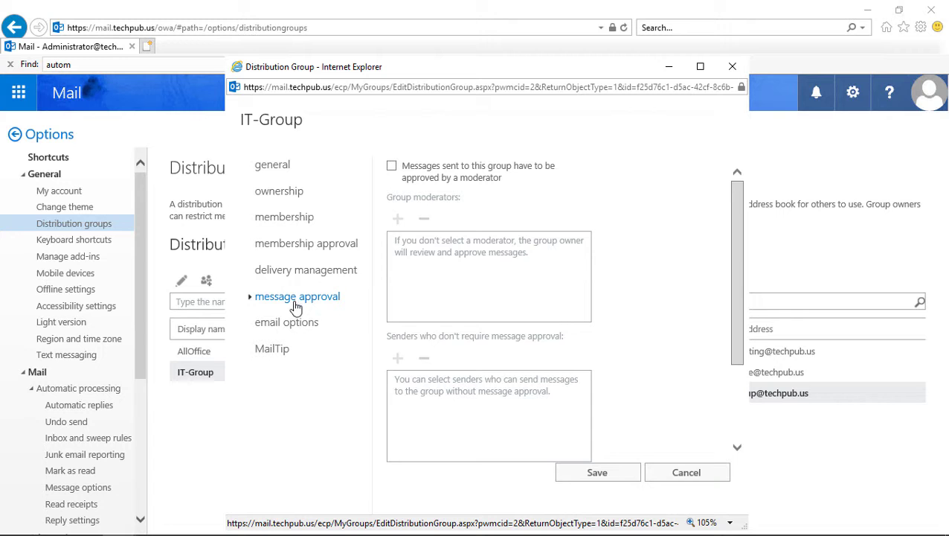
left_click(298, 325)
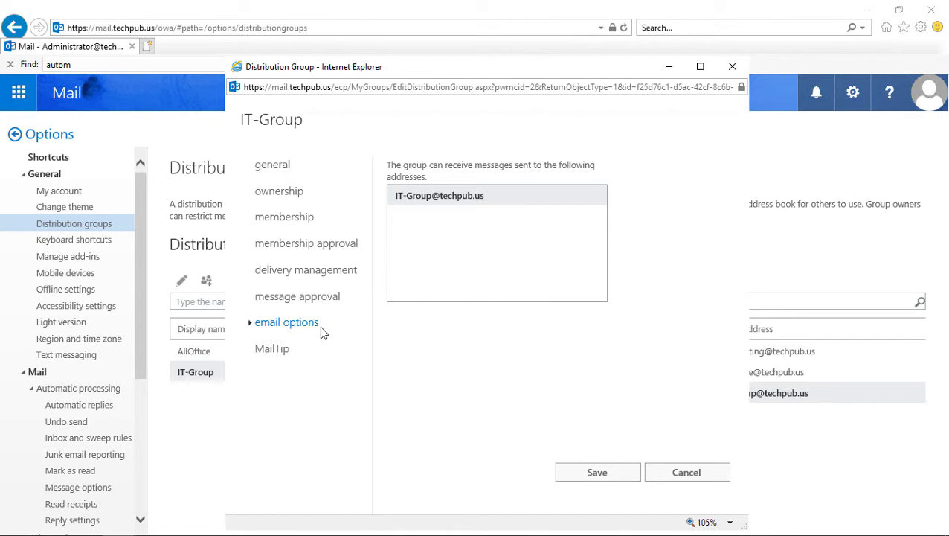
left_click(275, 350)
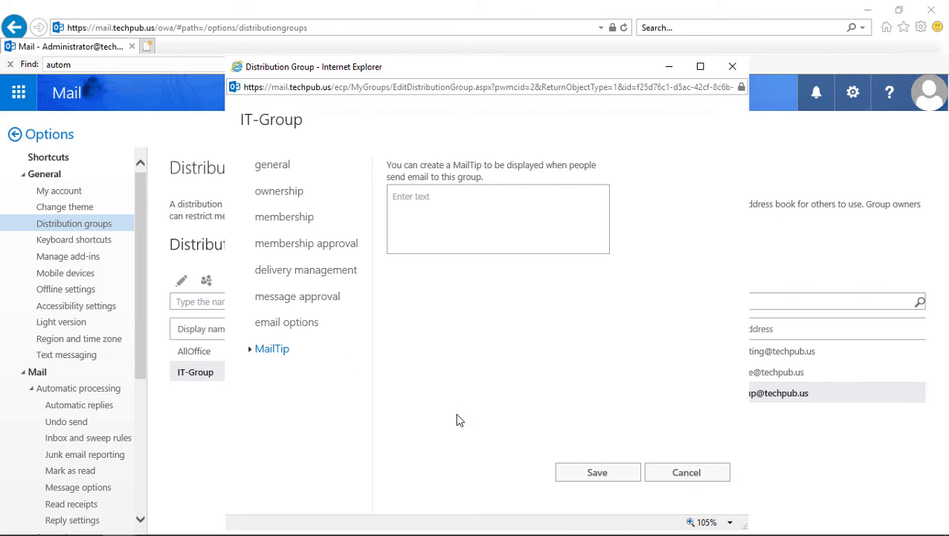
left_click(572, 473)
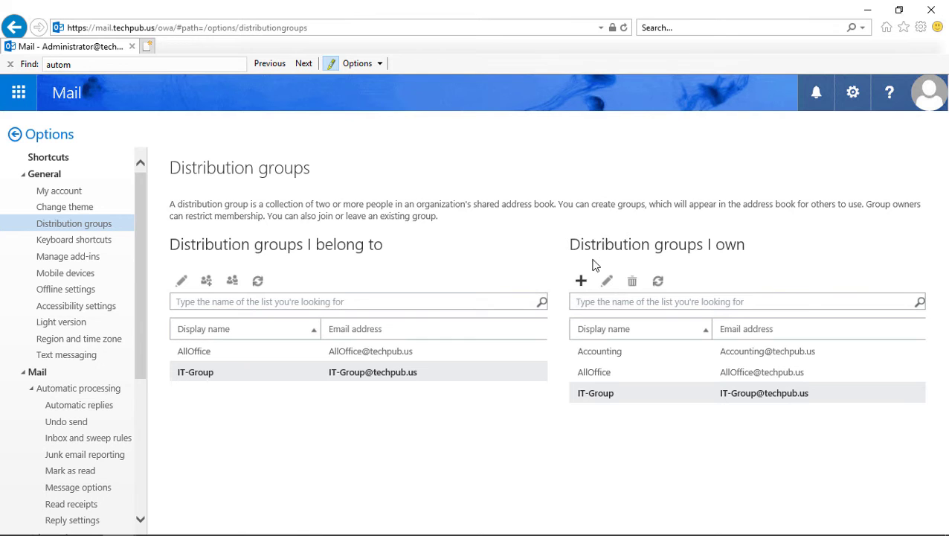
Step: Start a new owned distribution group with TestGroup as both its display name and its alias
left_click(581, 281)
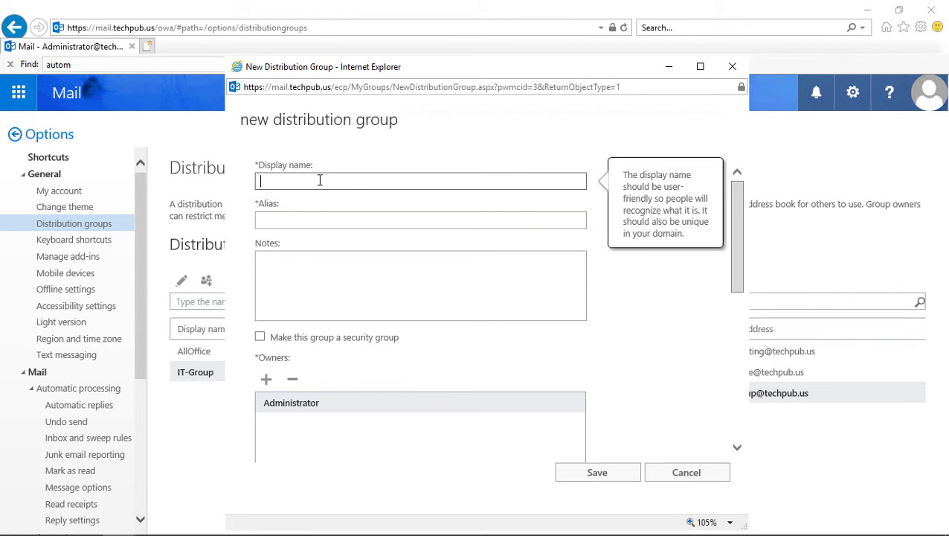
type("TestGroup")
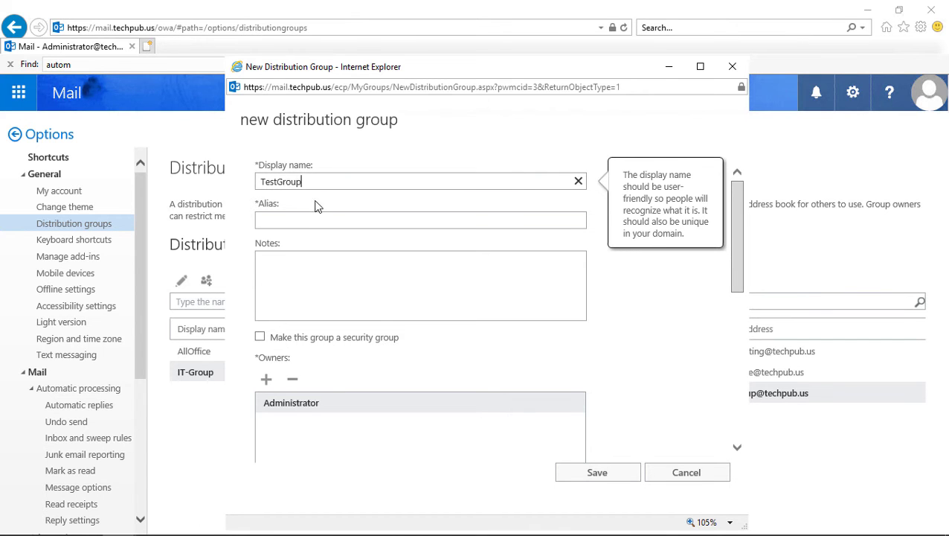
left_click_drag(305, 182, 218, 187)
right_click(273, 185)
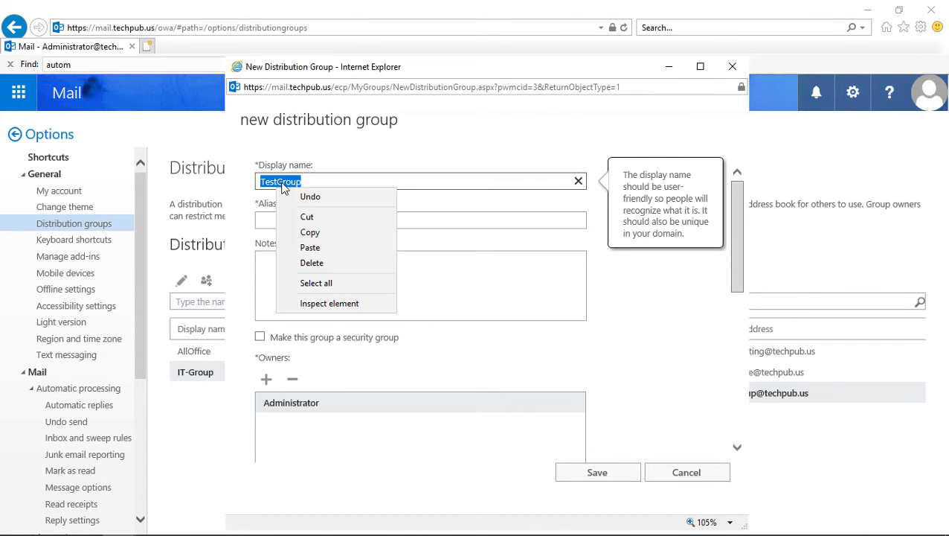
left_click(298, 225)
left_click(298, 222)
right_click(298, 219)
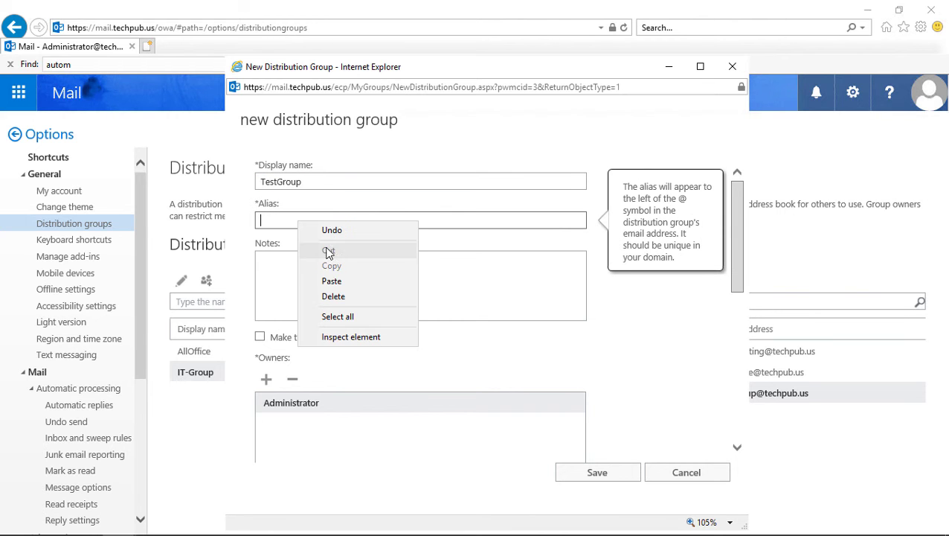
left_click(332, 277)
Step: Add a second owner to the new distribution group alongside Administrator, choosing a user from the address list
mouse_move(397, 344)
scroll(400, 338, "down", 2)
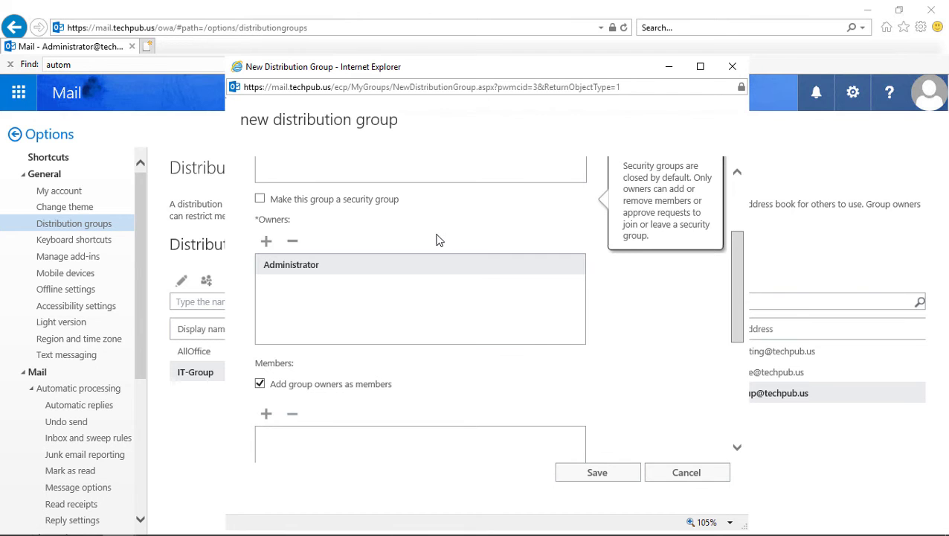
left_click(266, 242)
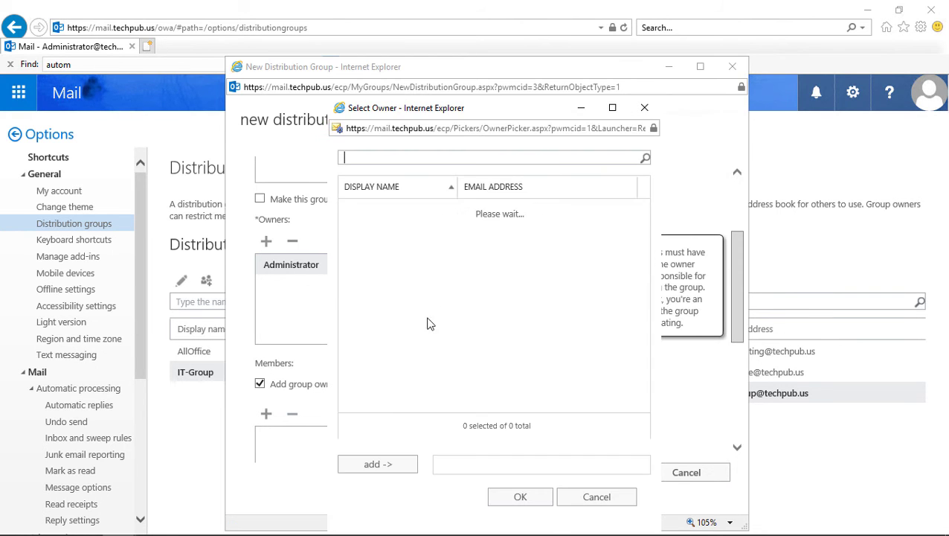
scroll(422, 312, "down", 1)
left_click(385, 314)
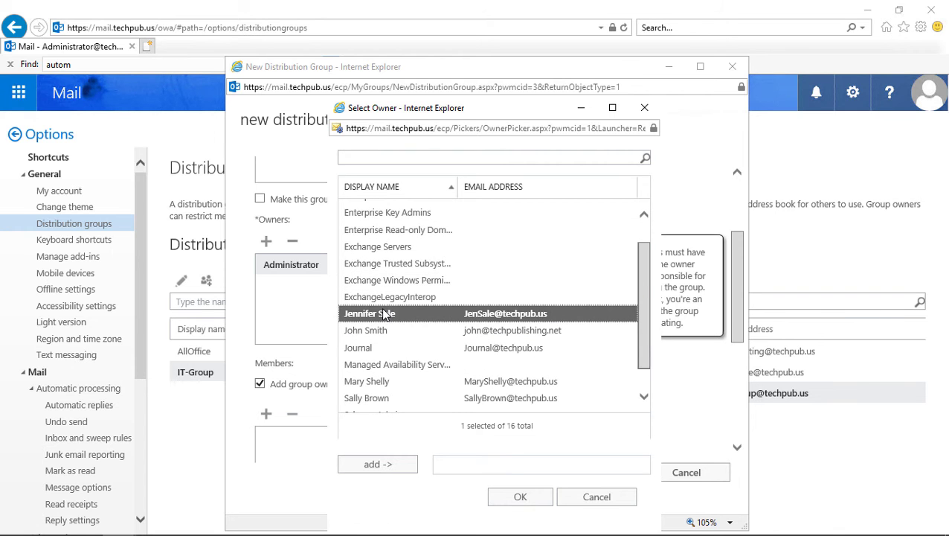
double_click(386, 315)
left_click(520, 496)
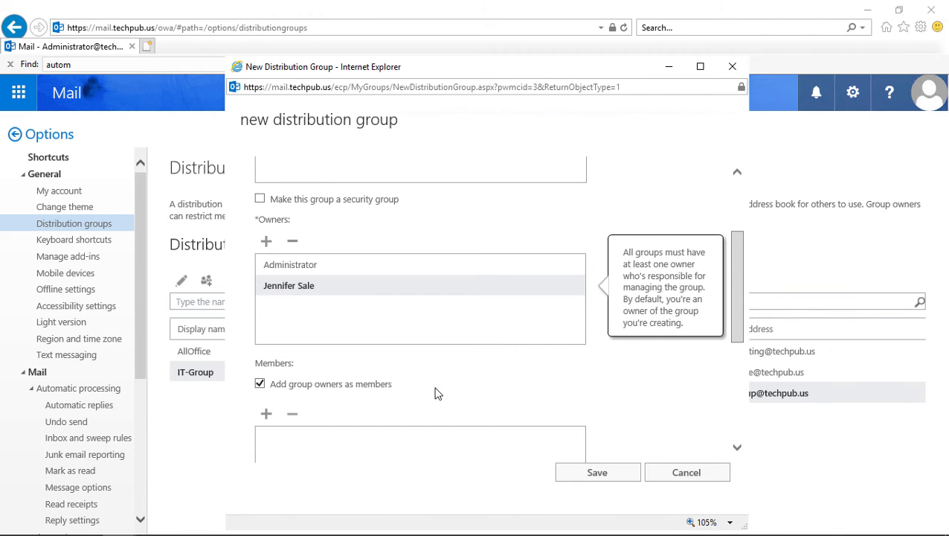
Step: Add the contractor contact and one other person as members, leave joining and leaving open, and save the new distribution group
scroll(431, 379, "down", 3)
scroll(327, 305, "down", 1)
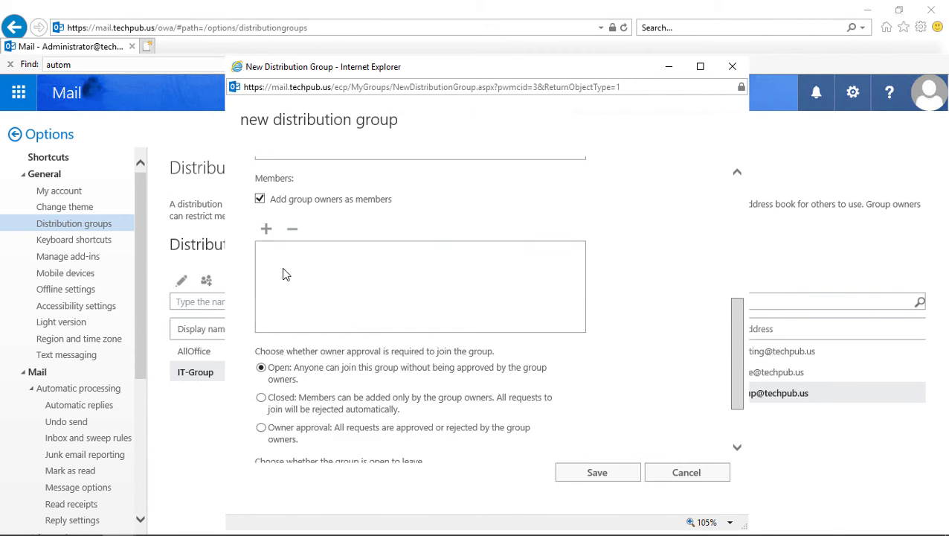
left_click(266, 230)
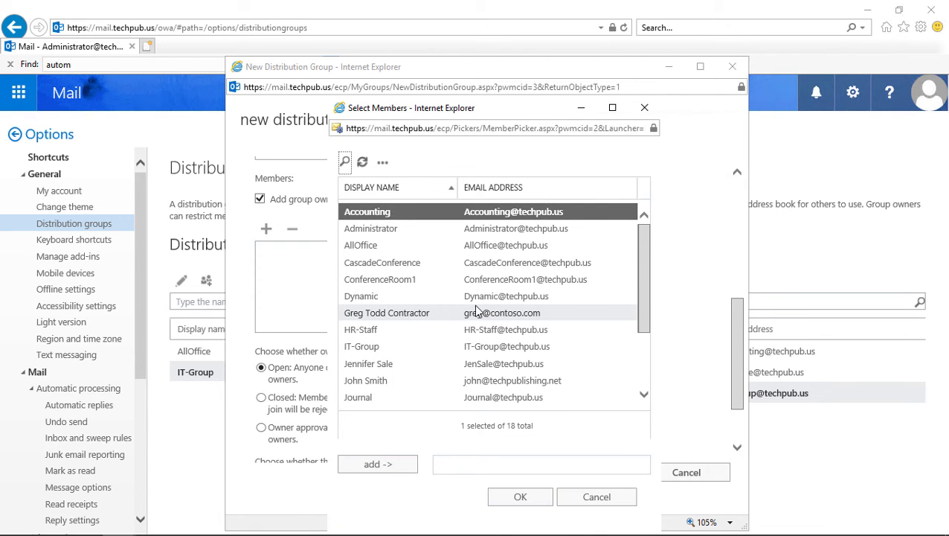
scroll(477, 311, "down", 1)
left_click(392, 289)
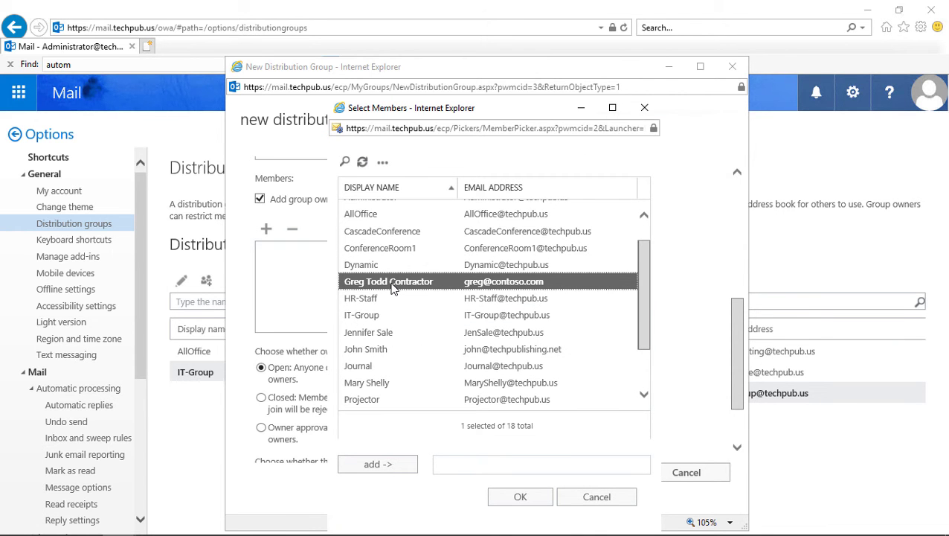
double_click(392, 289)
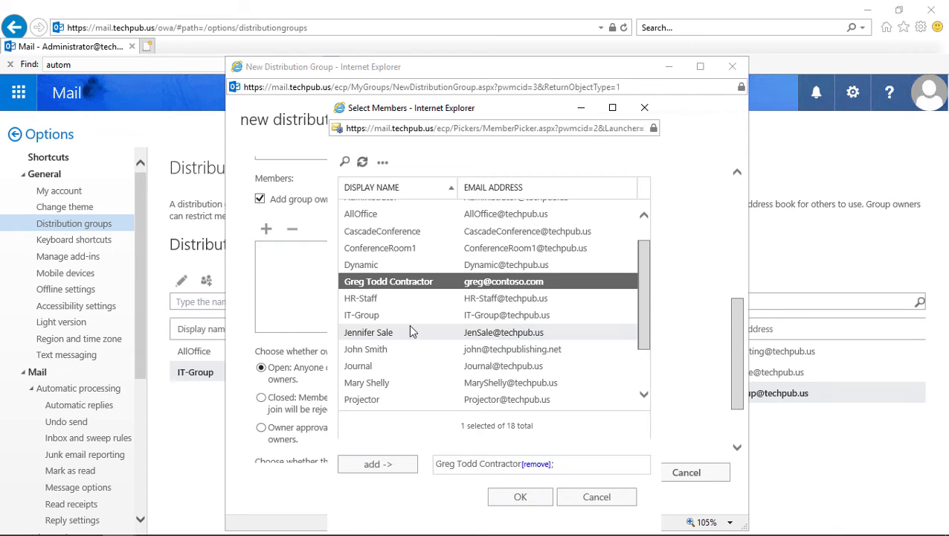
double_click(393, 349)
left_click(521, 496)
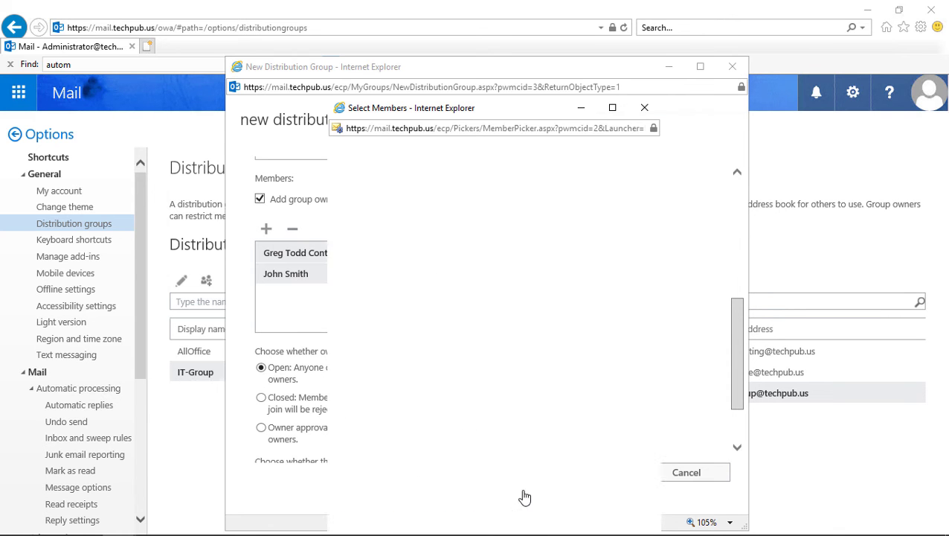
scroll(483, 363, "down", 1)
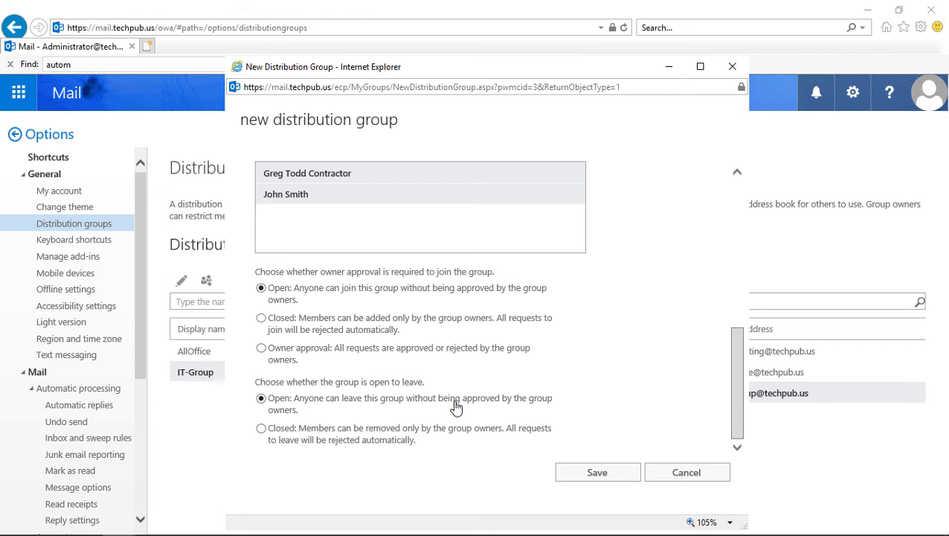
left_click(594, 476)
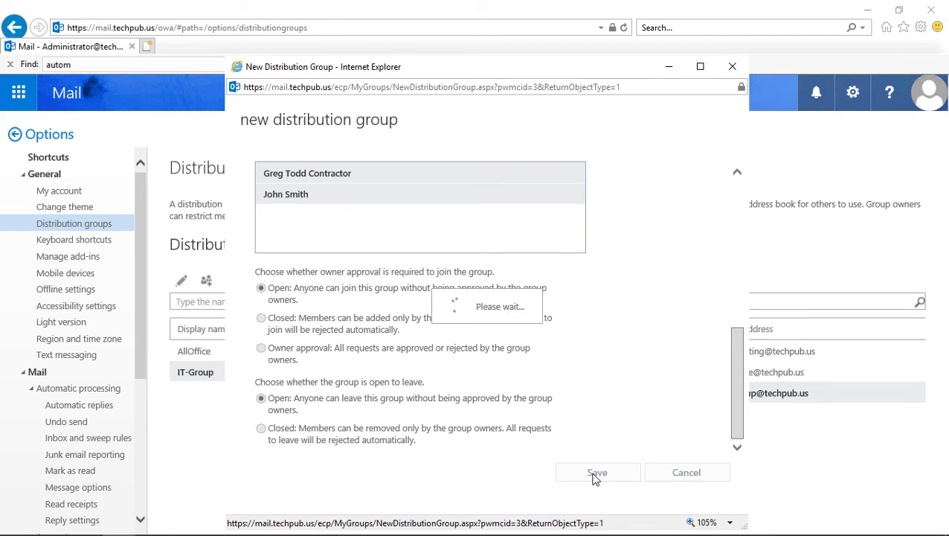